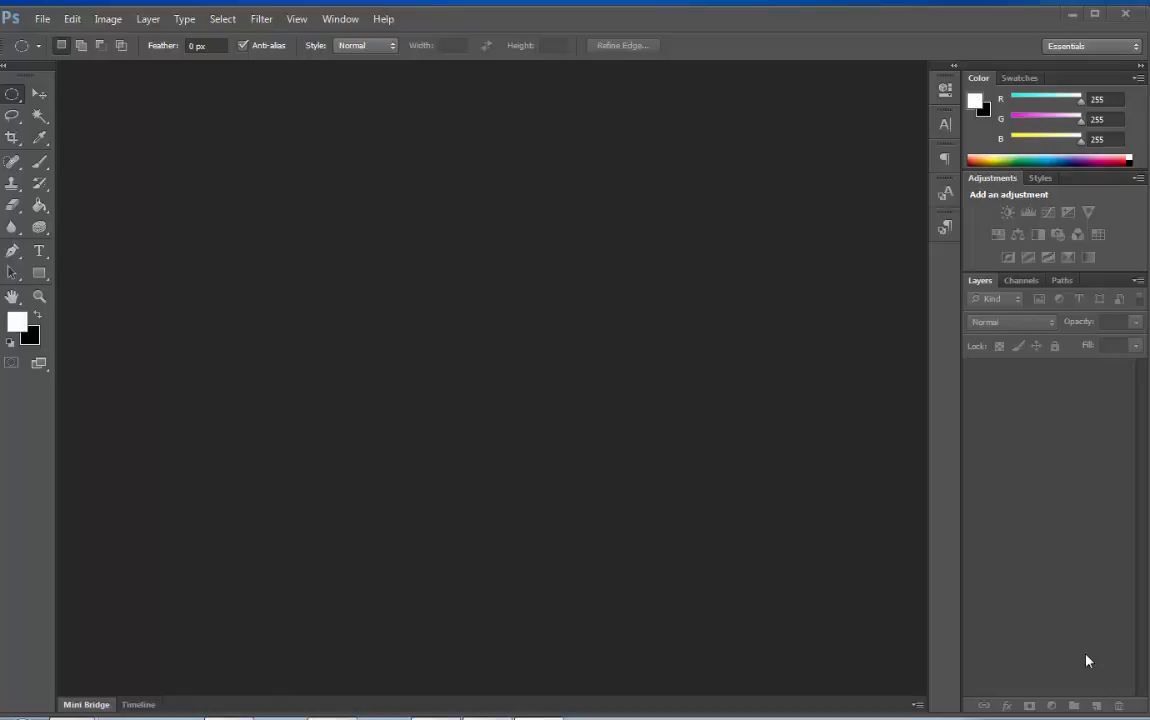
Browse in Mini Bridge and open problems-2-red-eye.jpg in Camera Raw, expanded to full screen
click(44, 19)
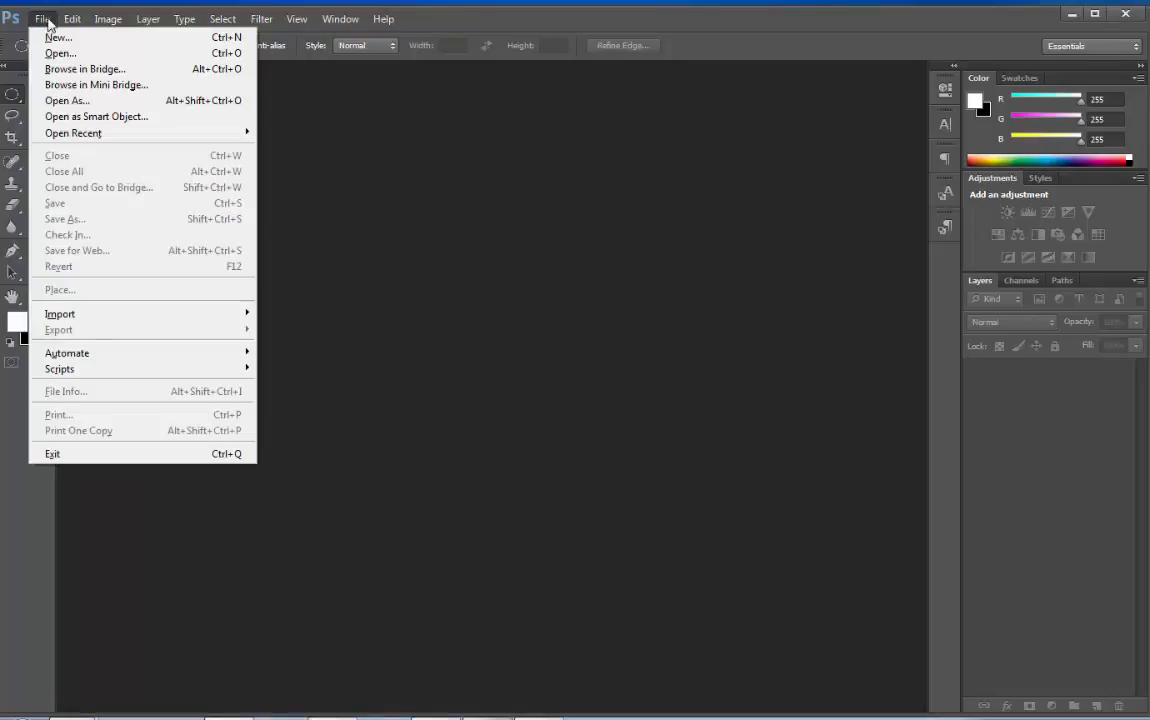
click(94, 85)
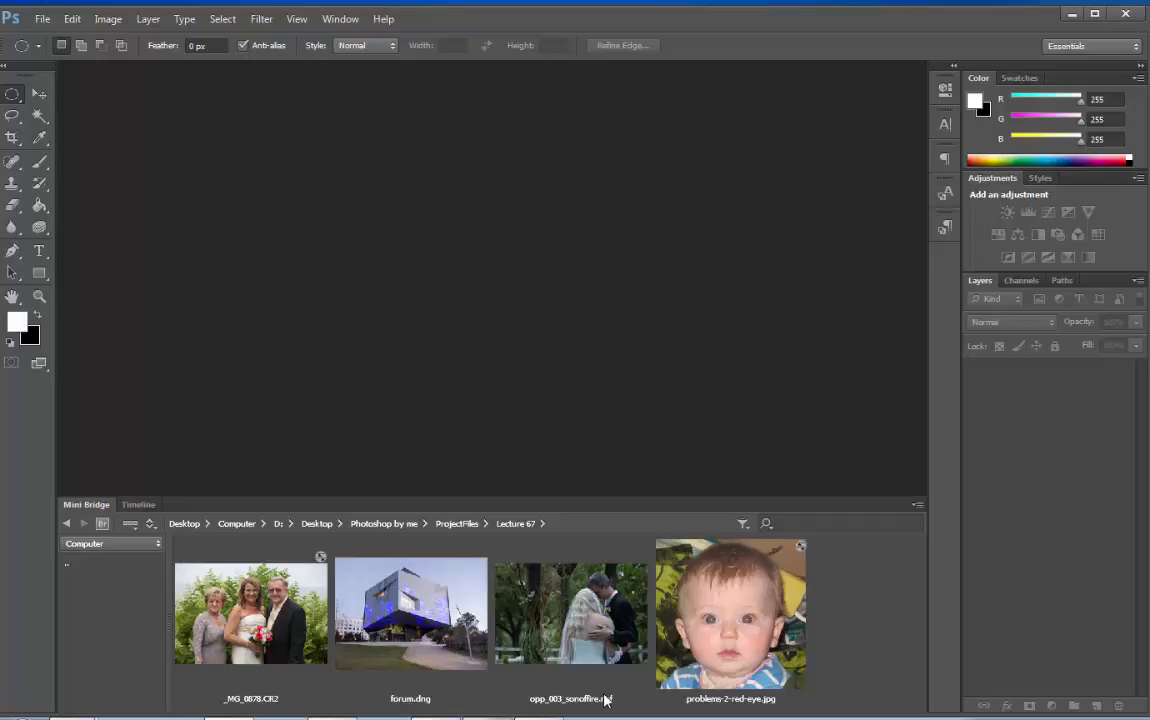
click(741, 651)
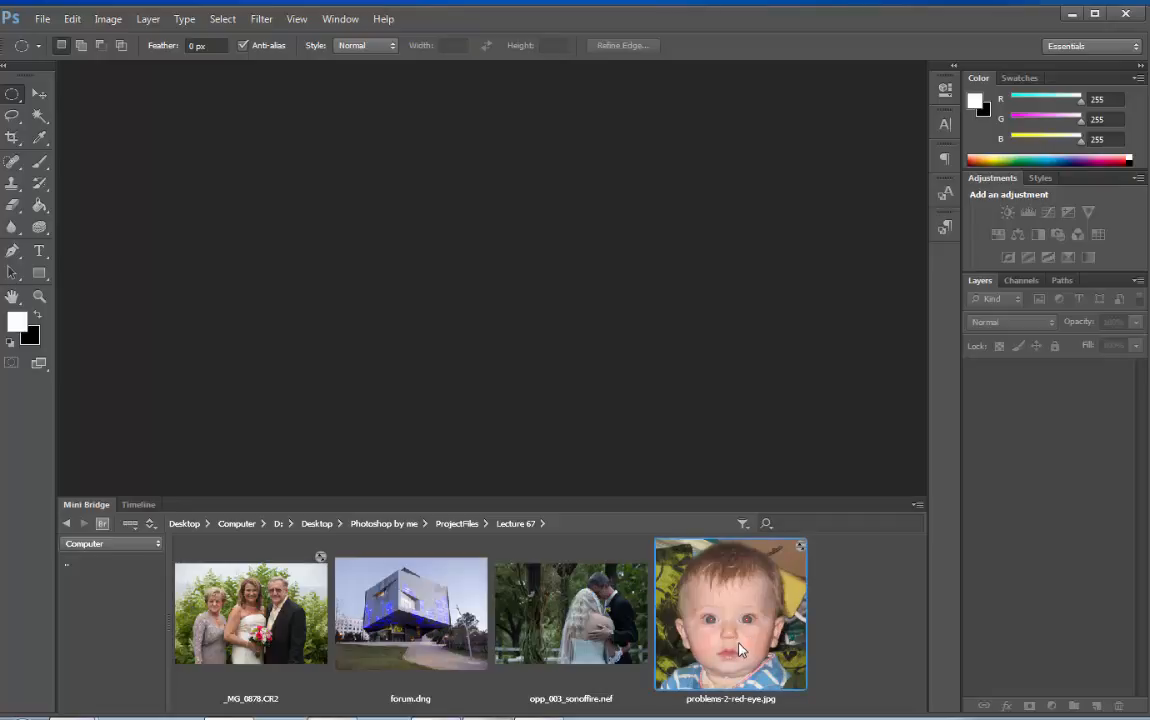
right_click(741, 651)
mouse_move(800, 606)
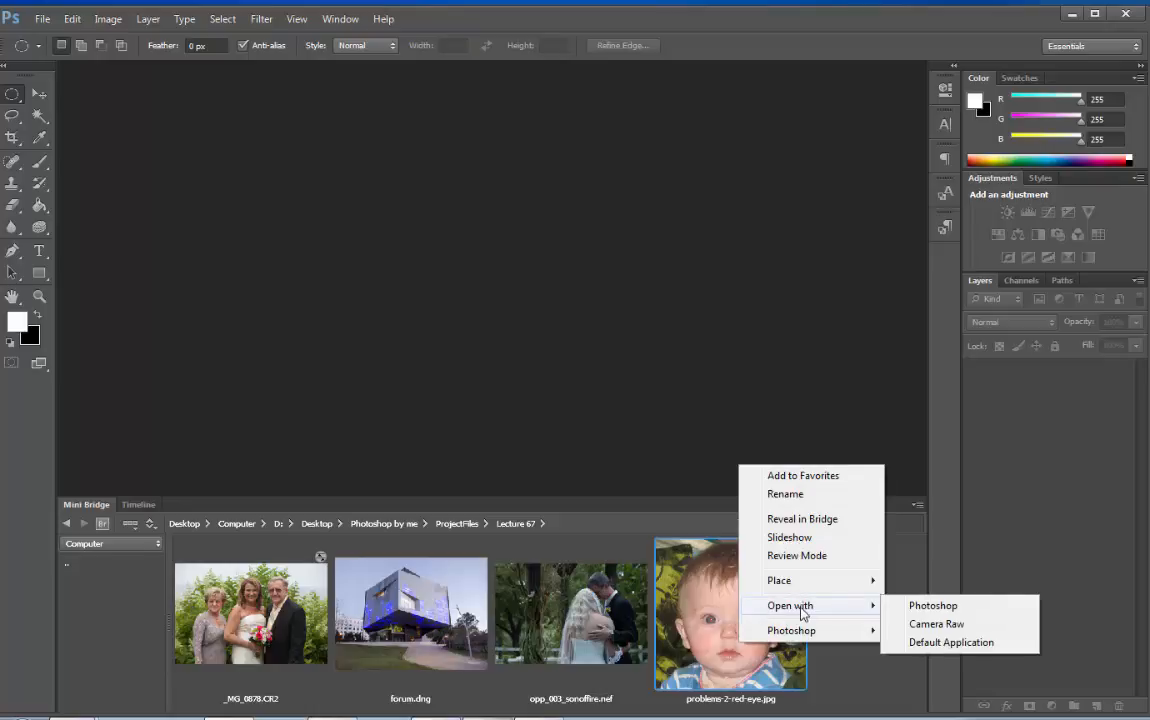
click(920, 624)
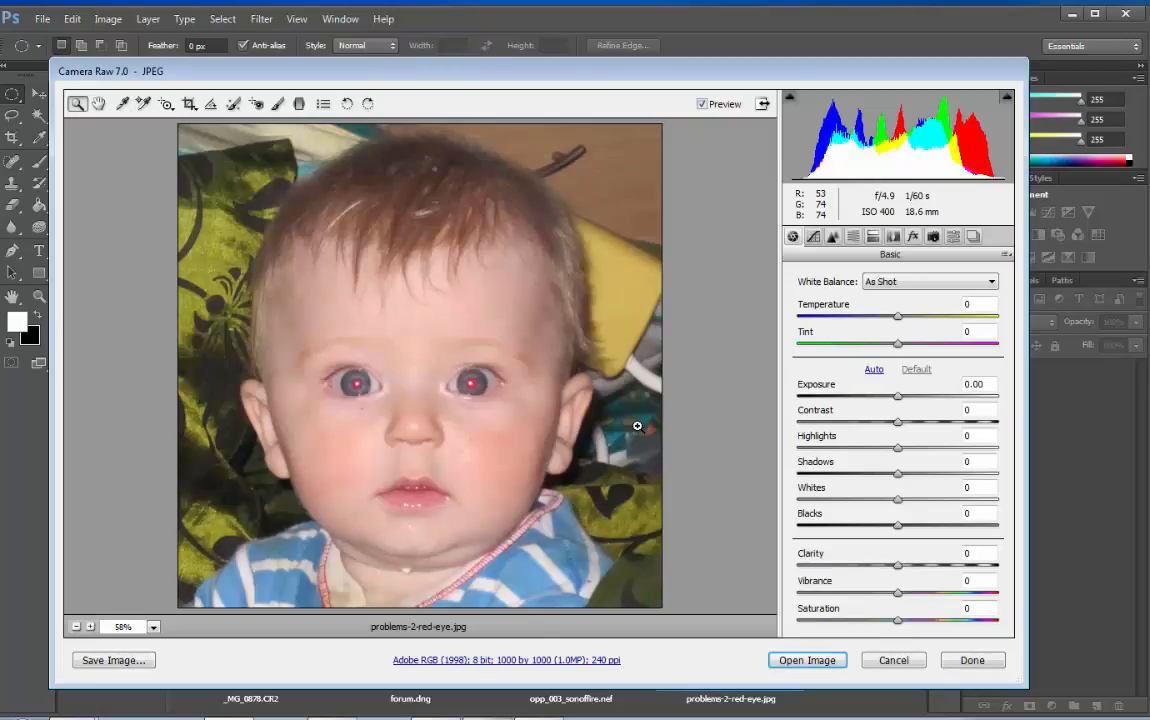
click(763, 104)
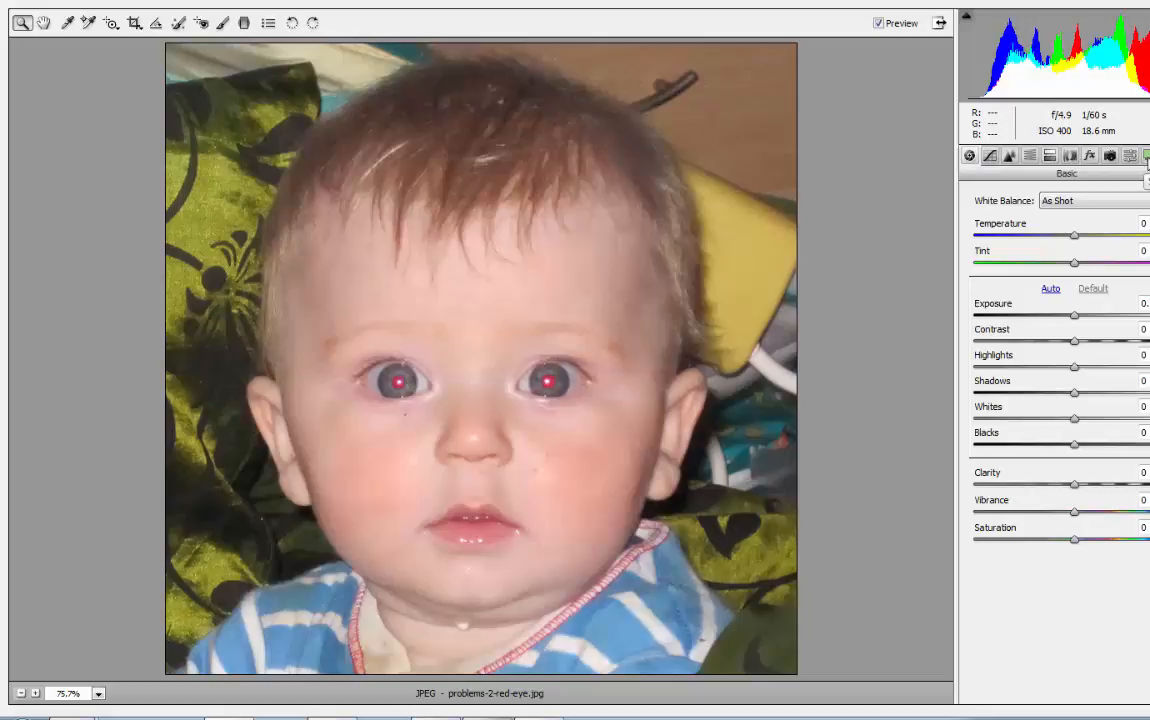
Shape a custom point tone curve on the RGB channel, lowering the shadow point to input 74, output 58
click(989, 157)
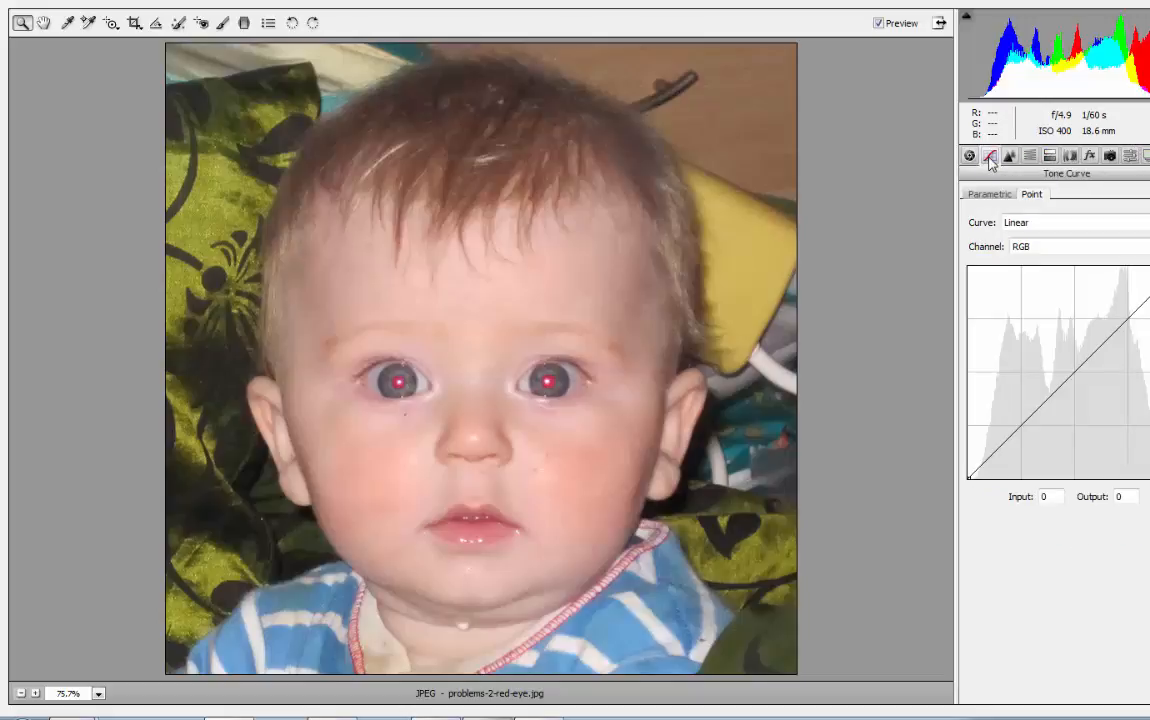
drag(1027, 419, 1027, 434)
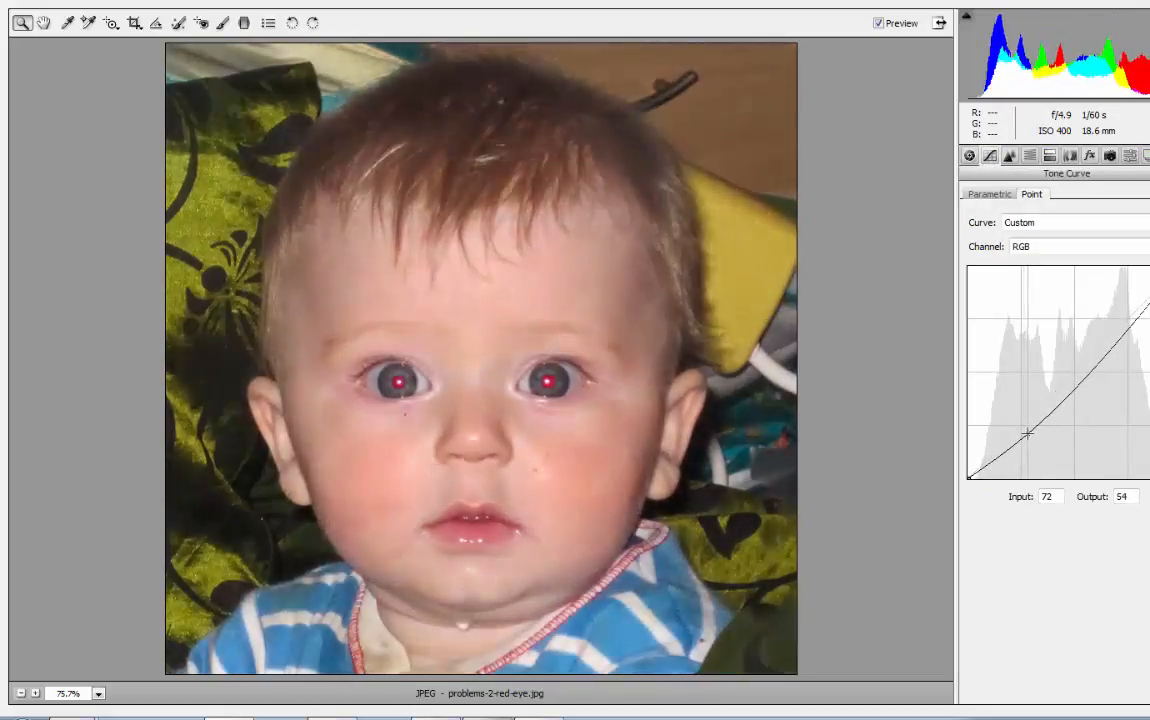
click(1071, 379)
drag(1028, 434, 1029, 430)
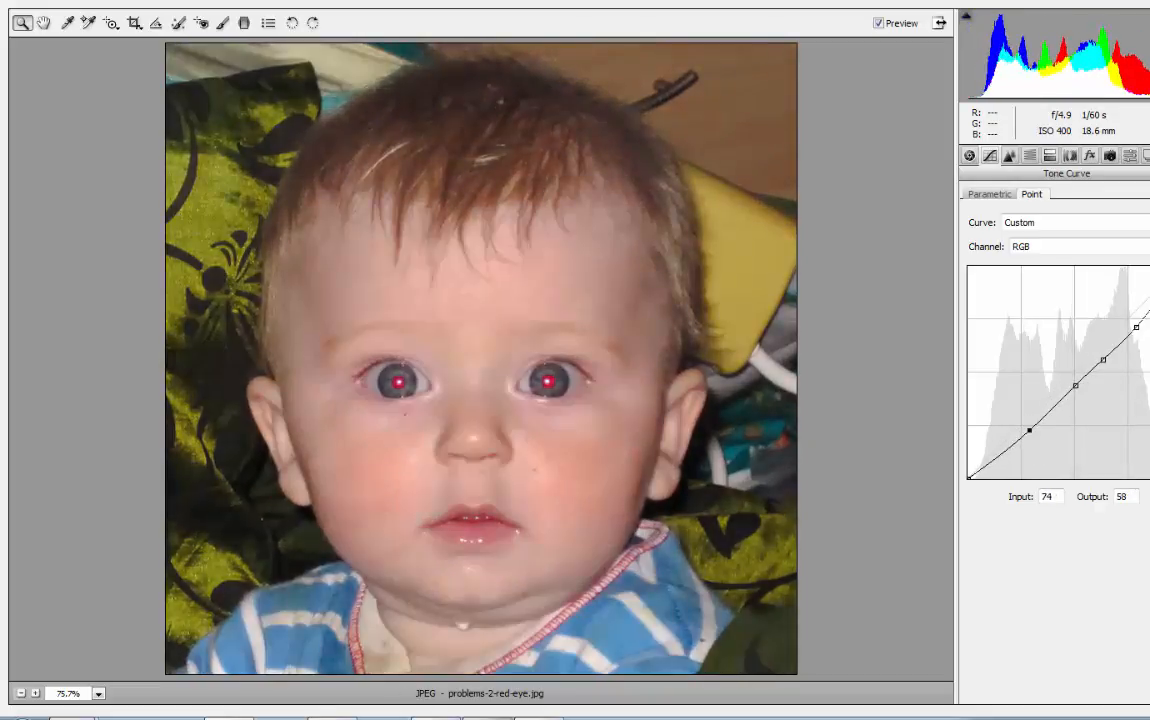
click(1091, 158)
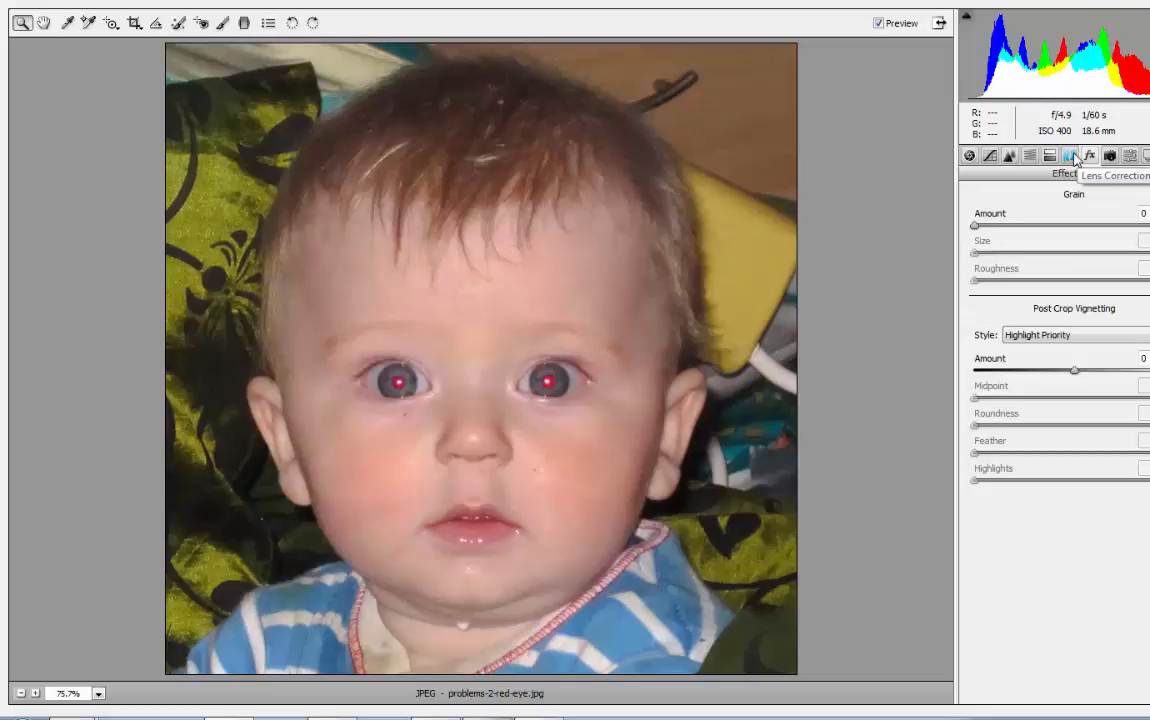
click(1072, 157)
click(969, 157)
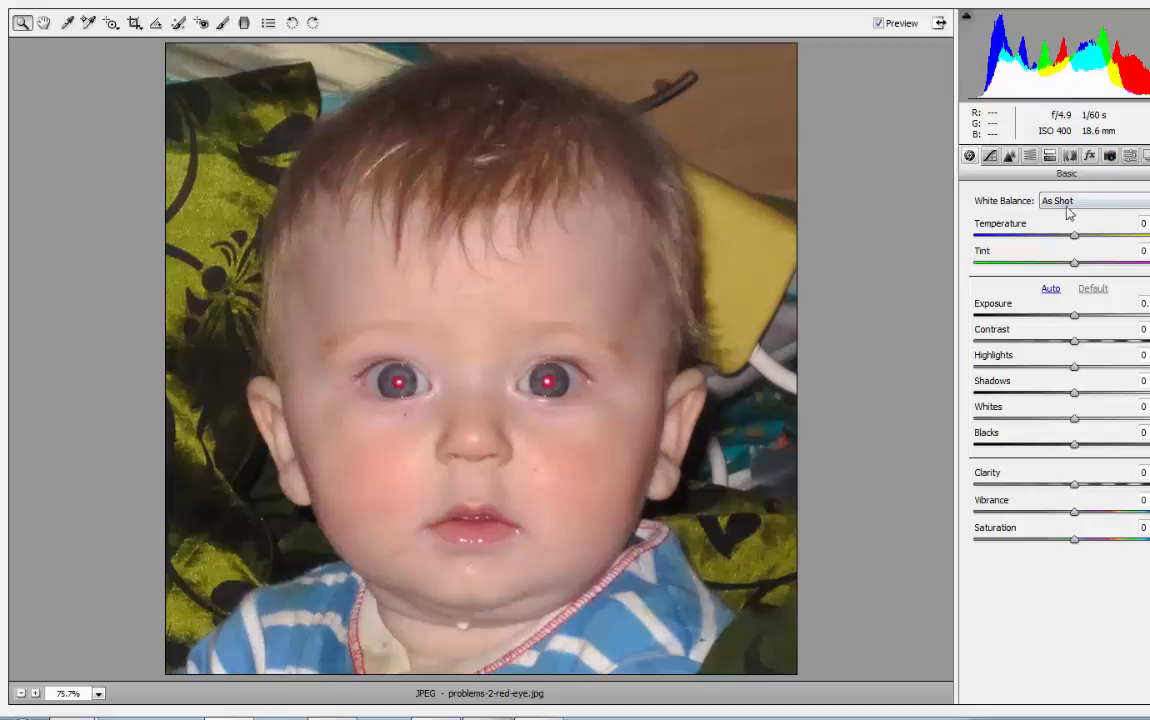
Convert the photo to grayscale and add a strong white post-crop vignette with the Highlight Priority style
click(1030, 157)
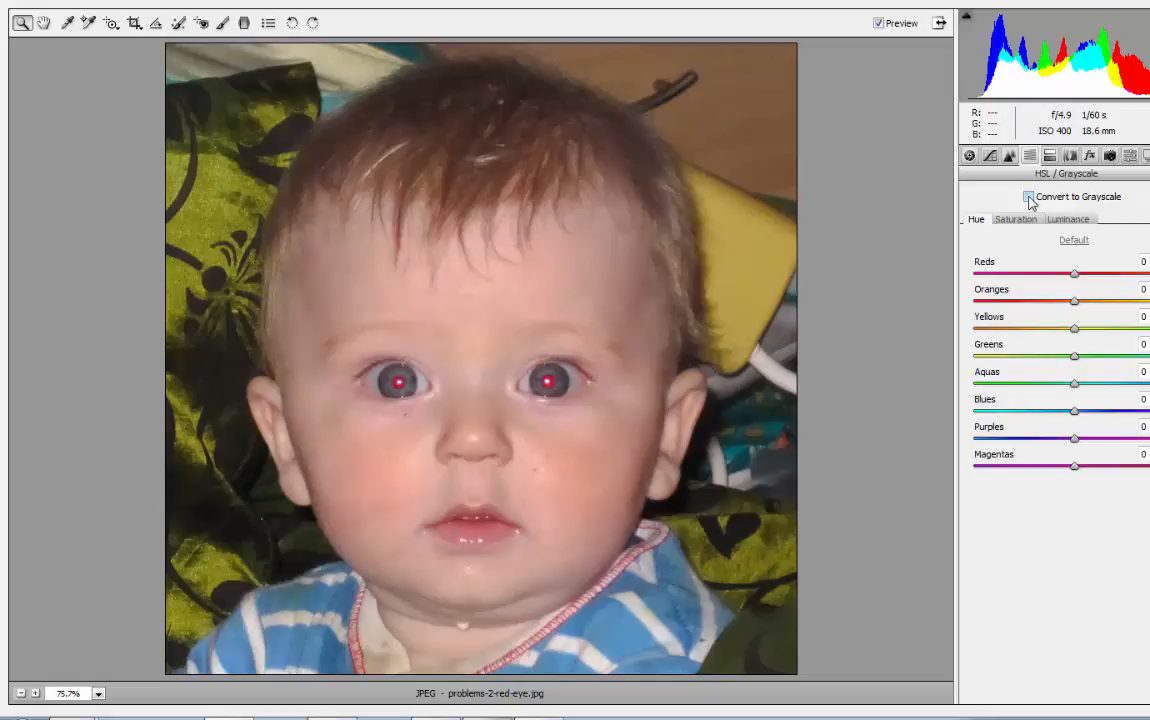
click(1029, 198)
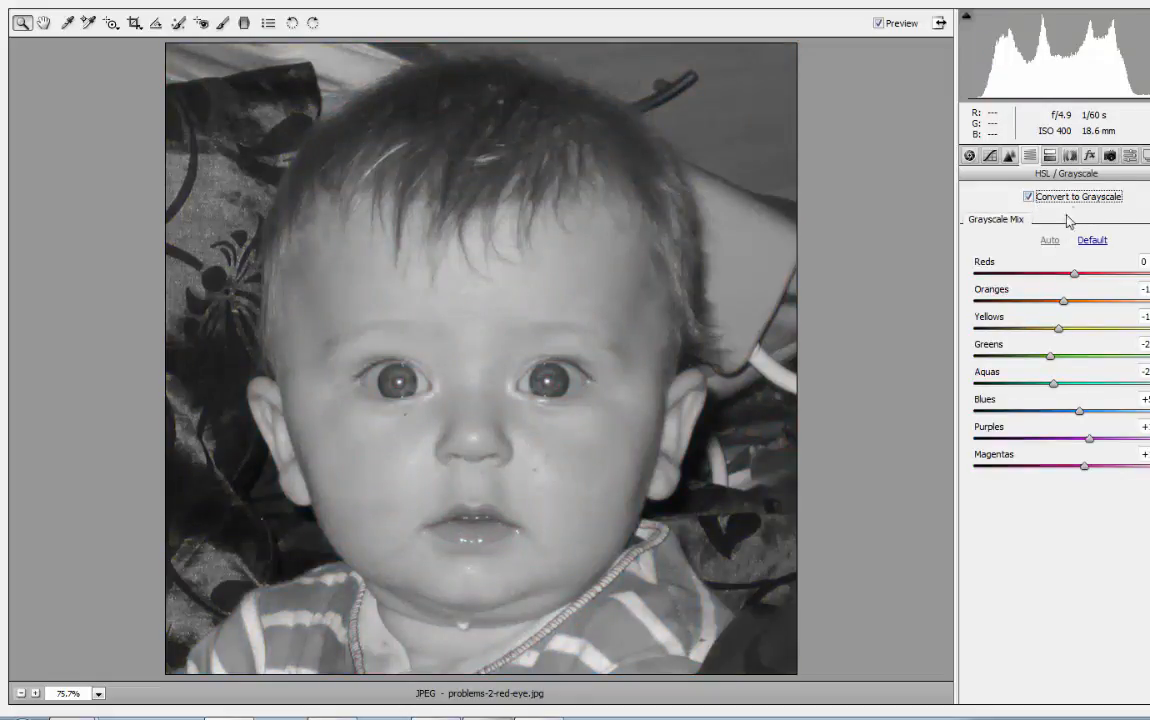
click(1090, 157)
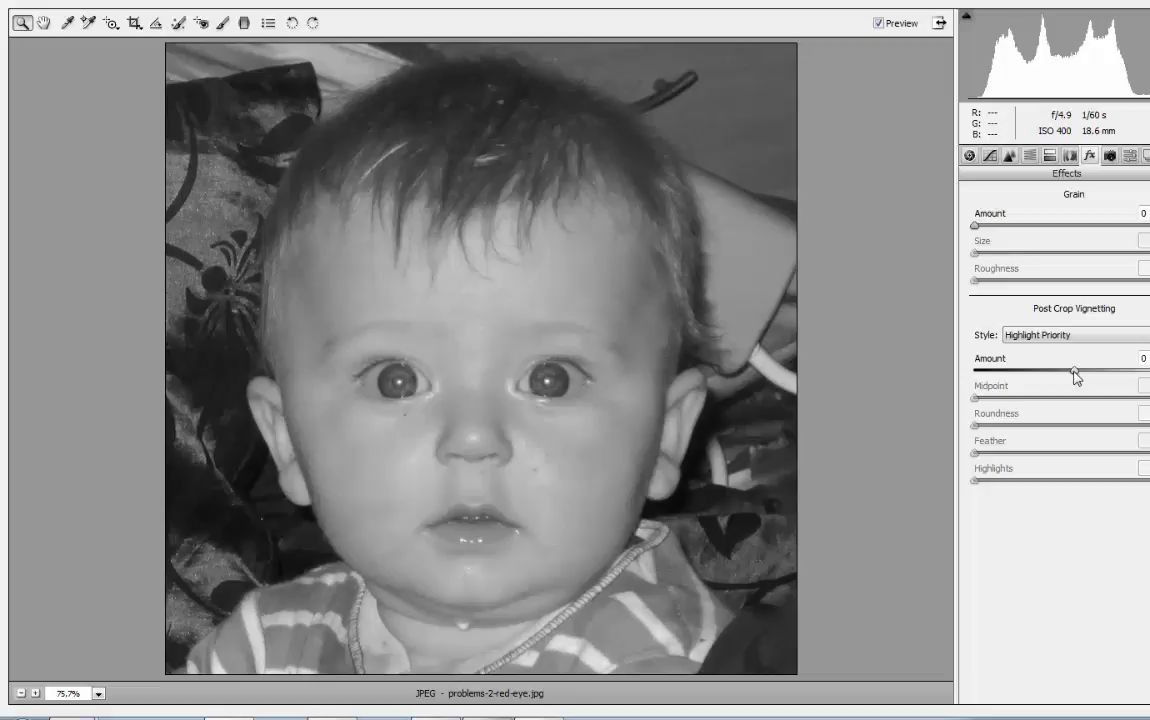
drag(1075, 375, 1149, 385)
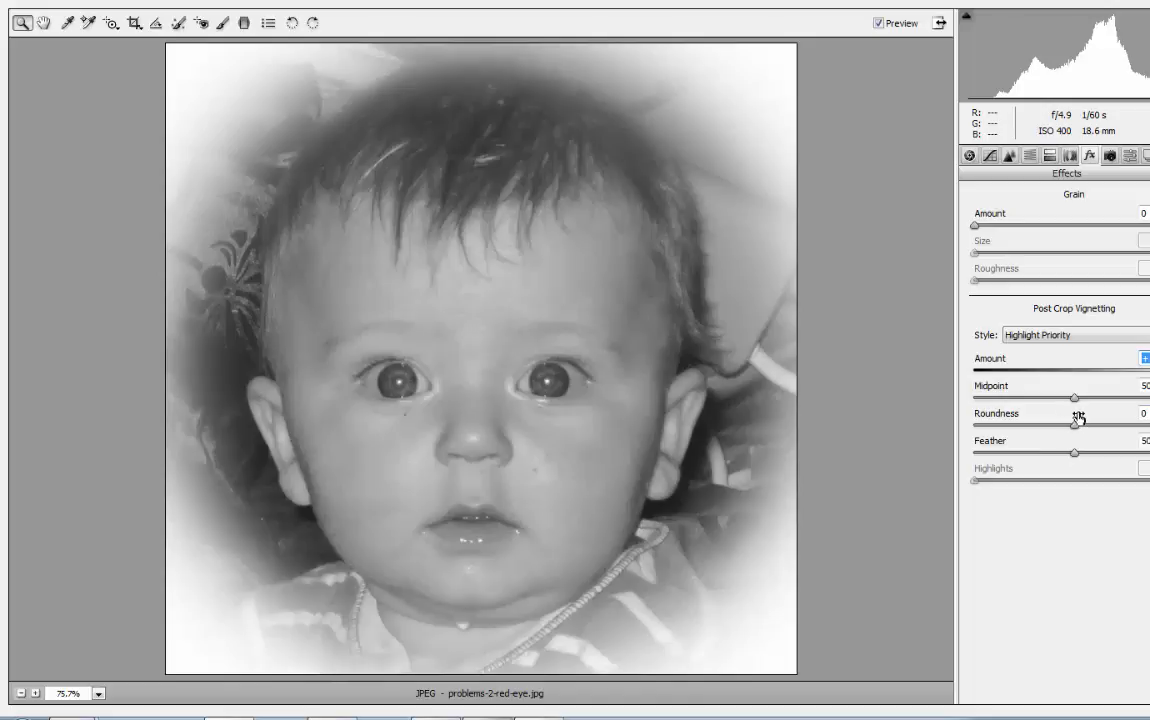
Reduce the vignette's roundness, try a low feather before restoring it to 50, and compare the photo with and without the adjustments
mouse_move(1074, 397)
mouse_down()
mouse_move(1009, 392)
mouse_move(1009, 403)
mouse_move(1147, 404)
mouse_move(1027, 404)
mouse_move(1078, 405)
mouse_up()
click(1077, 430)
drag(1077, 432, 966, 433)
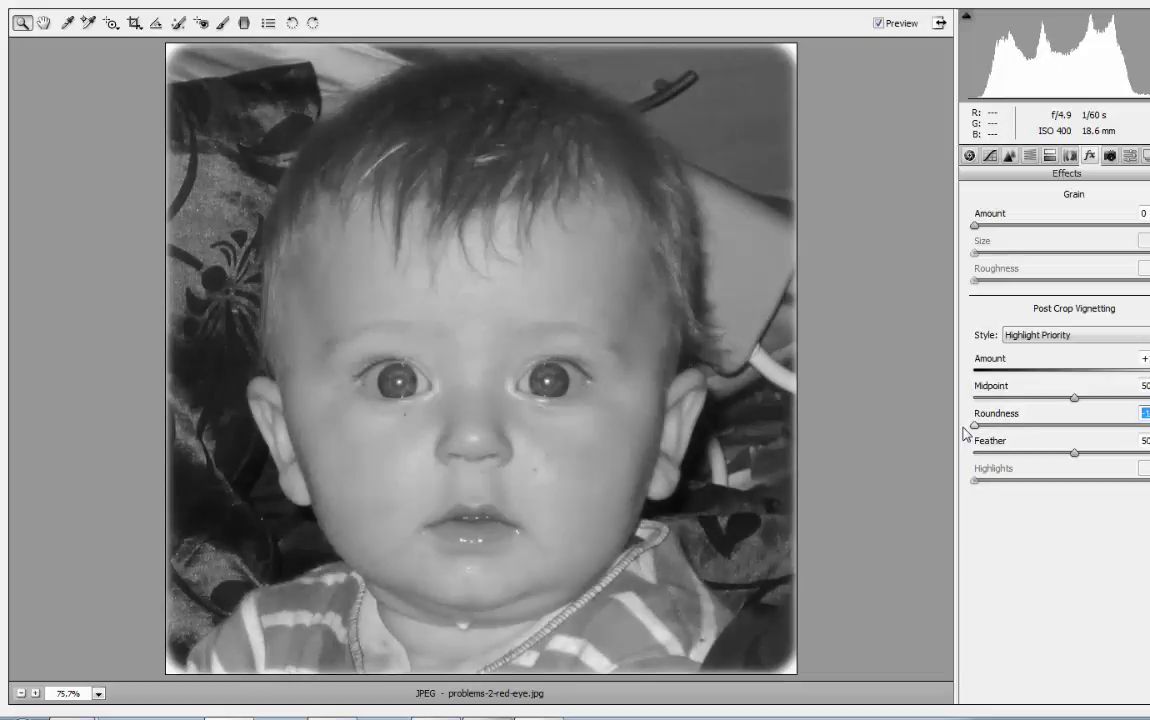
drag(966, 433, 1005, 435)
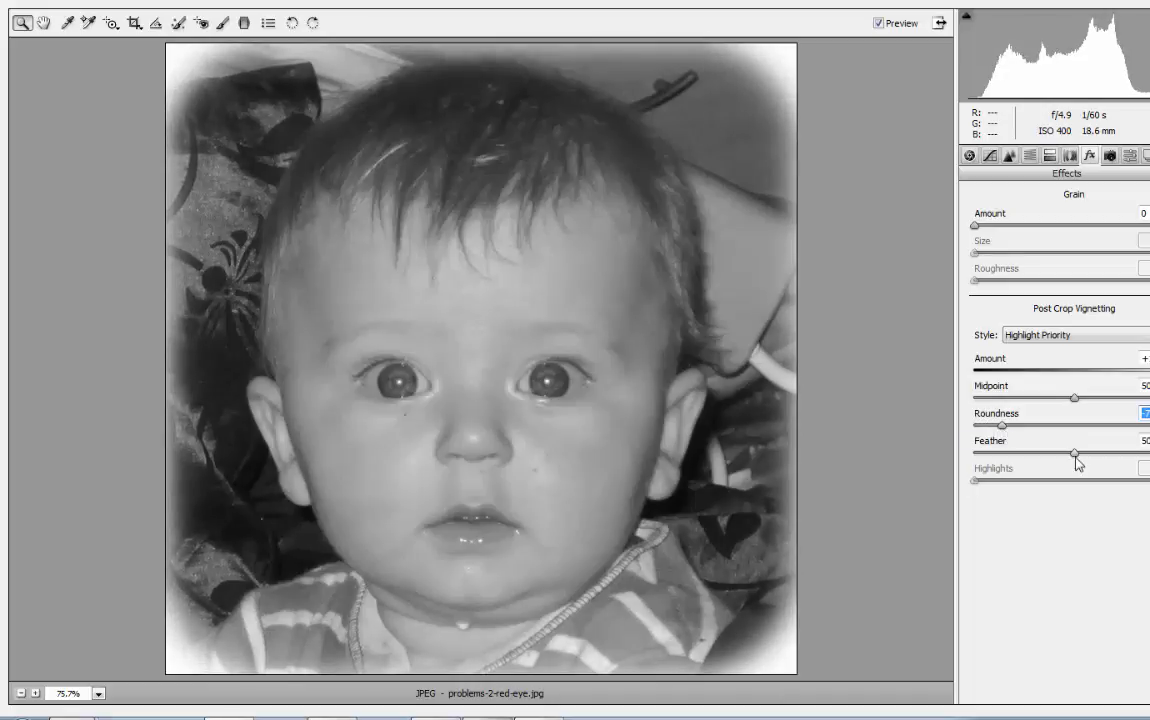
drag(1076, 458, 978, 464)
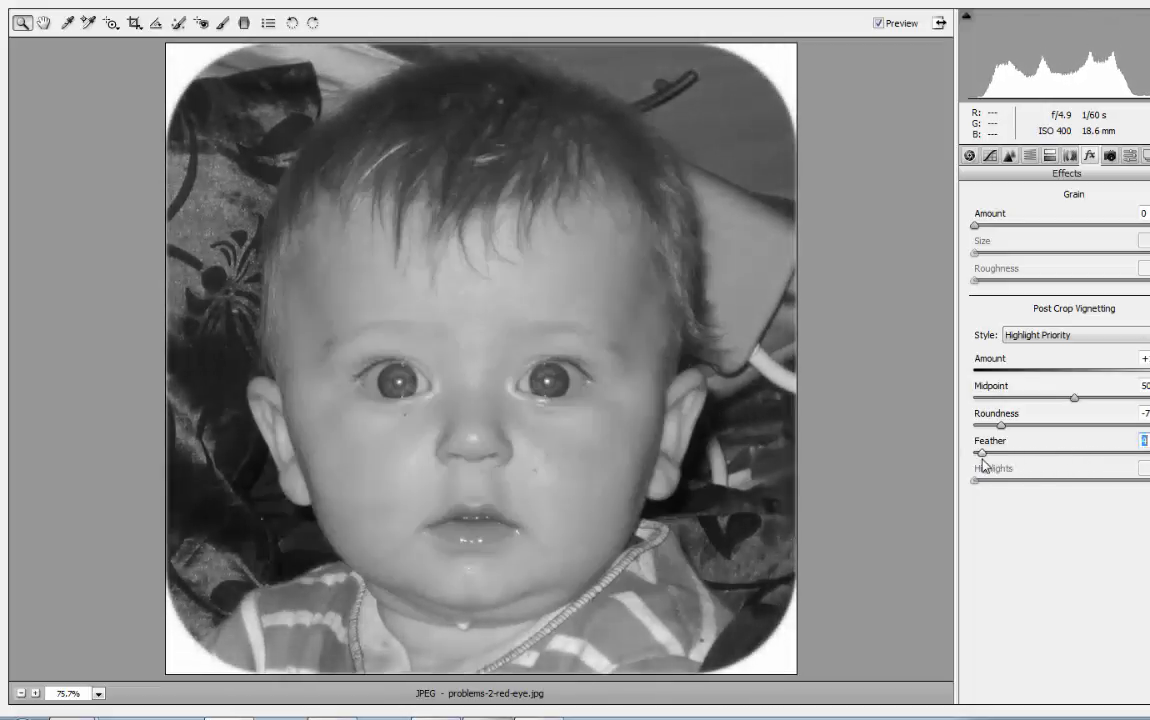
double_click(977, 457)
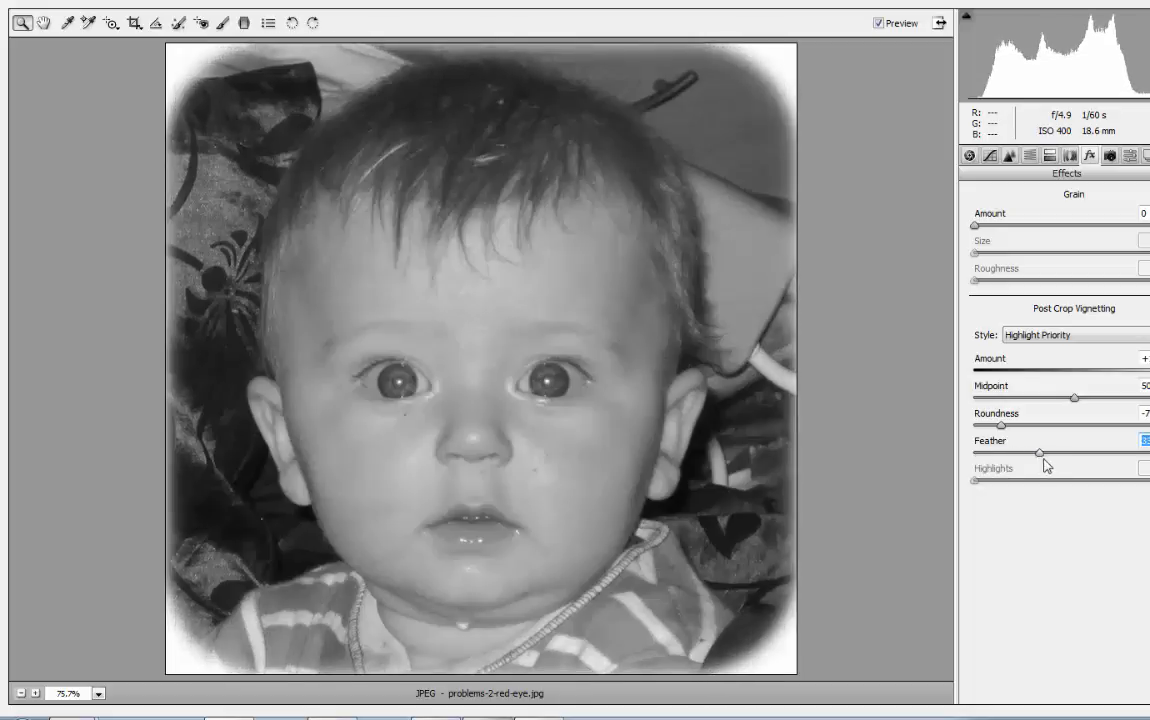
click(878, 23)
click(878, 23)
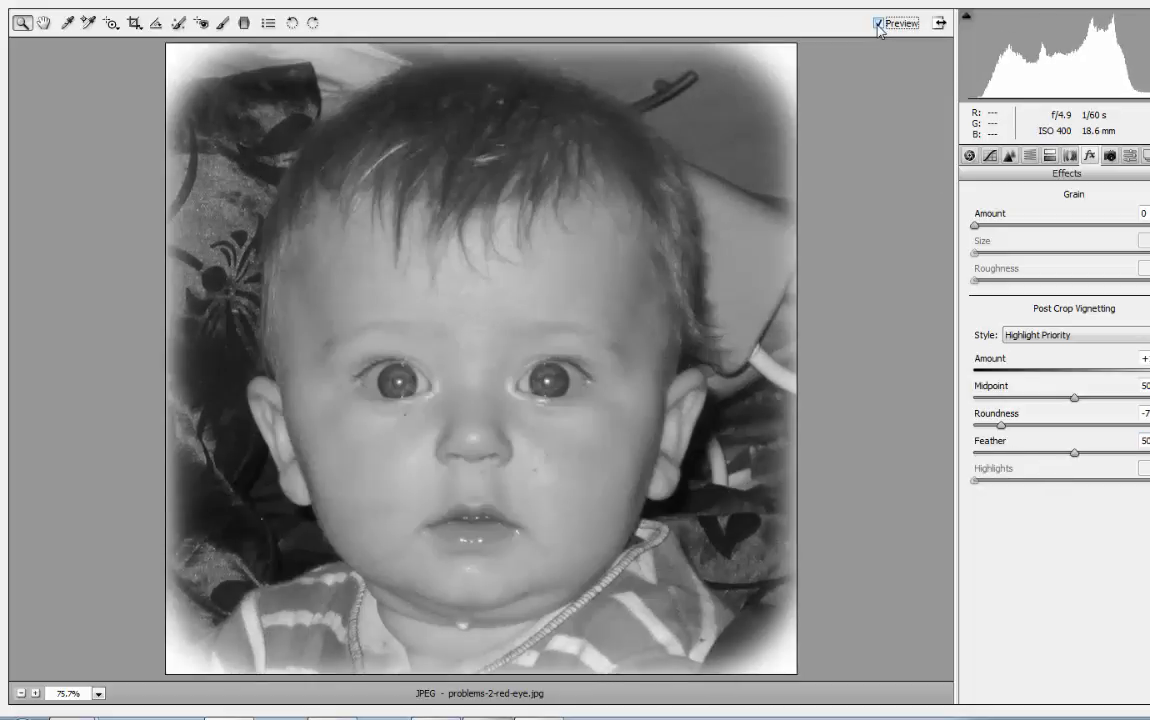
Set the post-crop vignette amount to 0 and turn off the grayscale conversion
text(0)
key(Return)
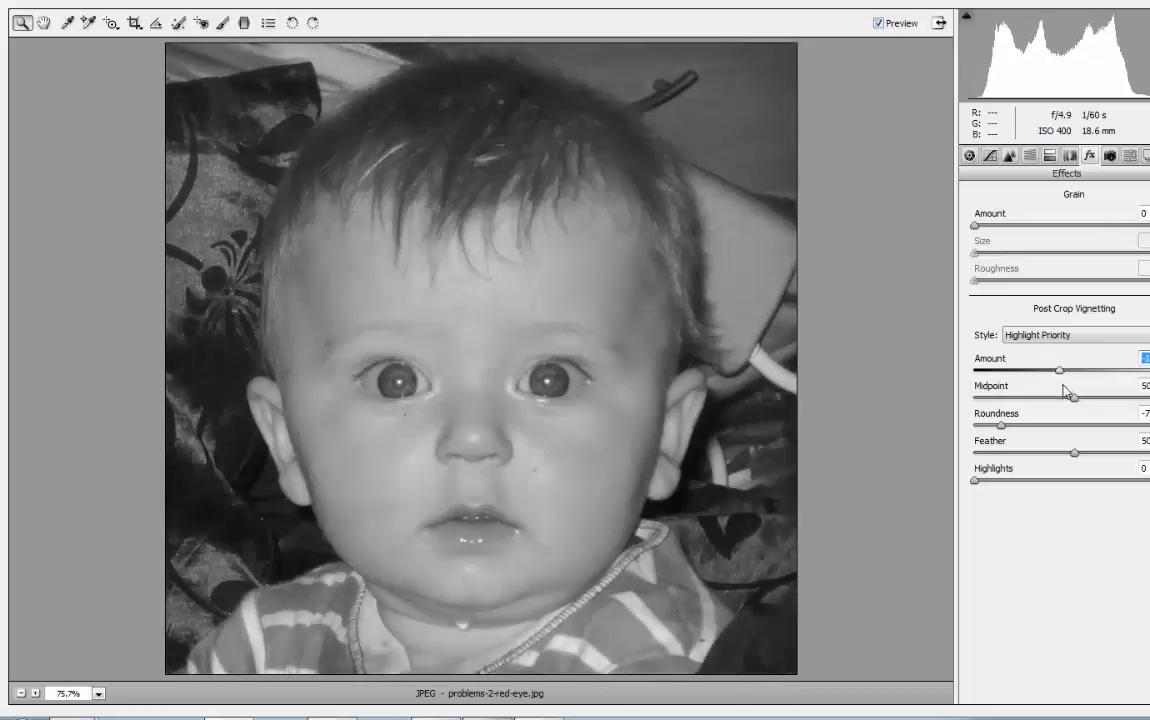
text(0)
key(Return)
click(1049, 157)
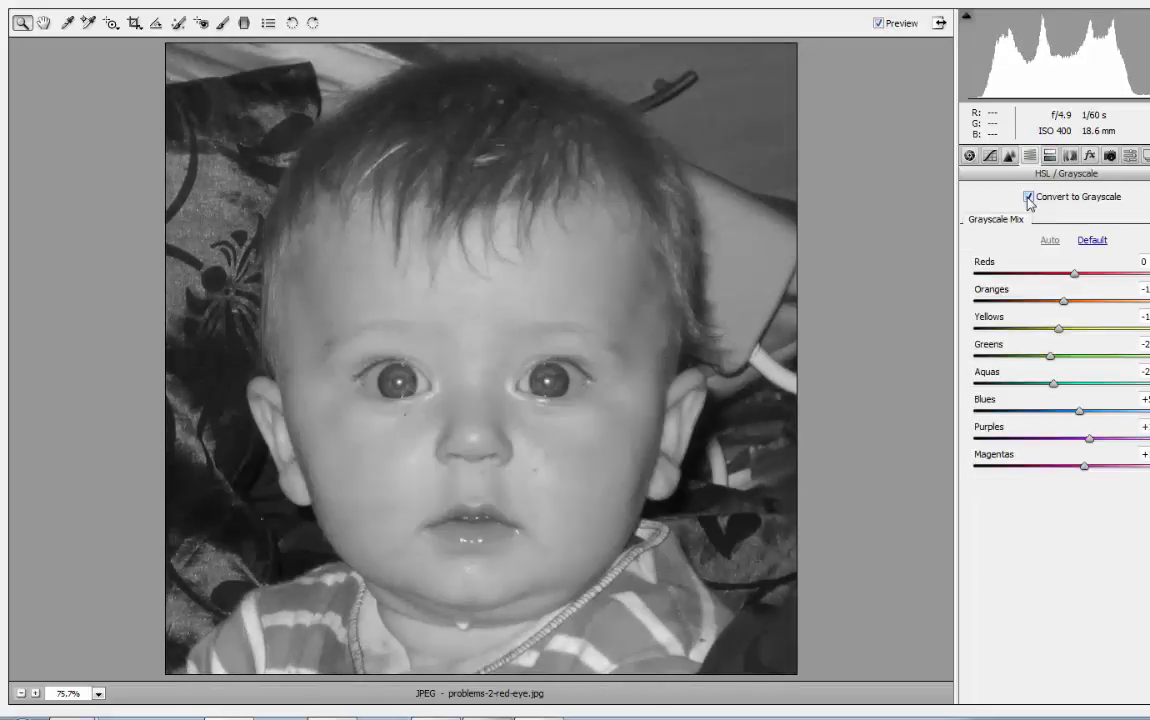
click(1029, 197)
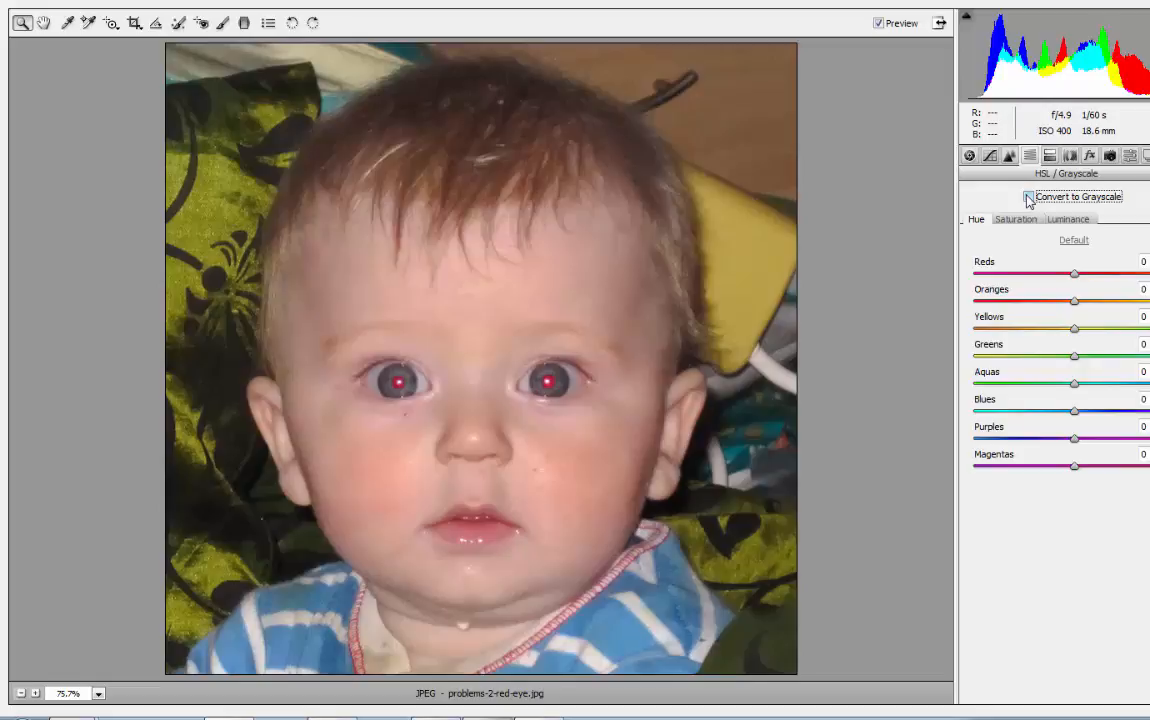
Lower the photo's temperature, tint, exposure and shadows slightly, and raise its contrast and whites
click(969, 157)
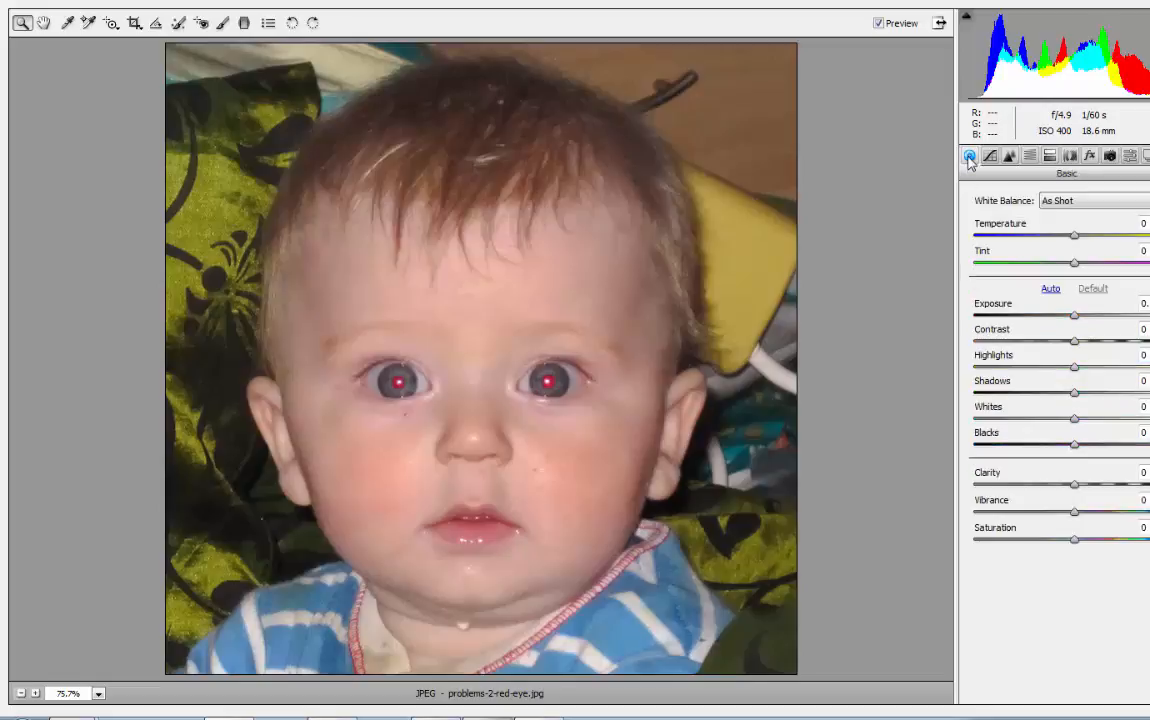
drag(1074, 236, 1070, 265)
click(1050, 288)
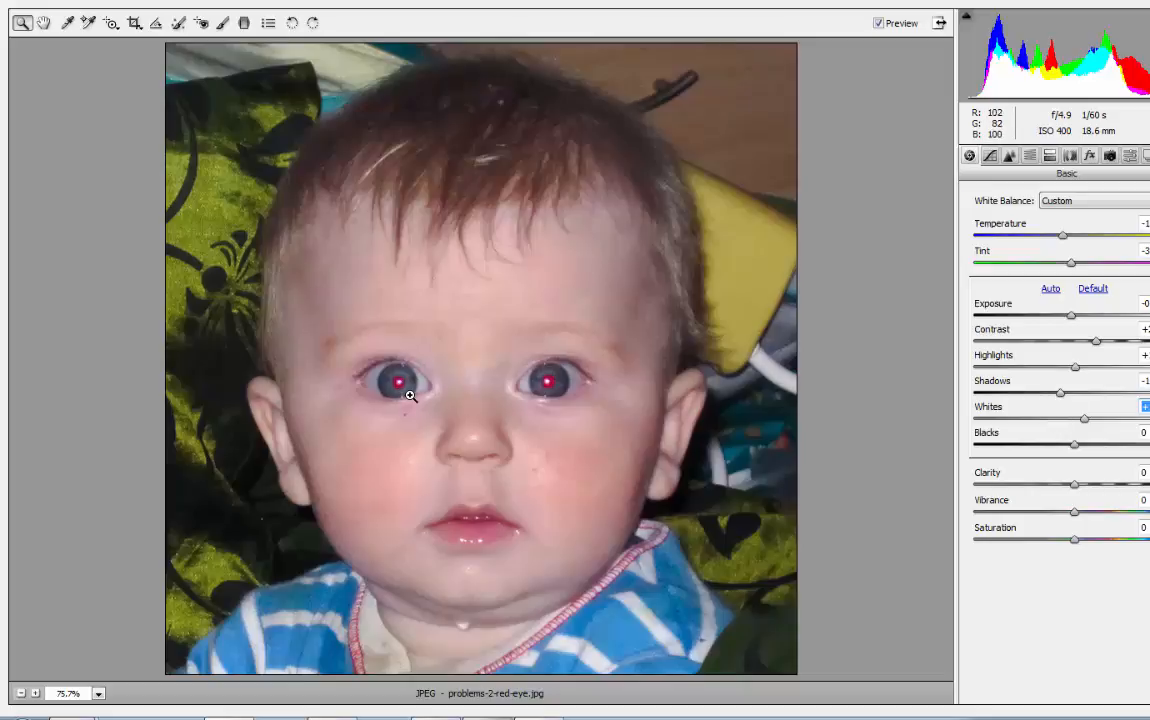
Remove the red eye from both pupils, setting Darken to 58 and a slightly larger pupil size for the second eye
click(482, 411)
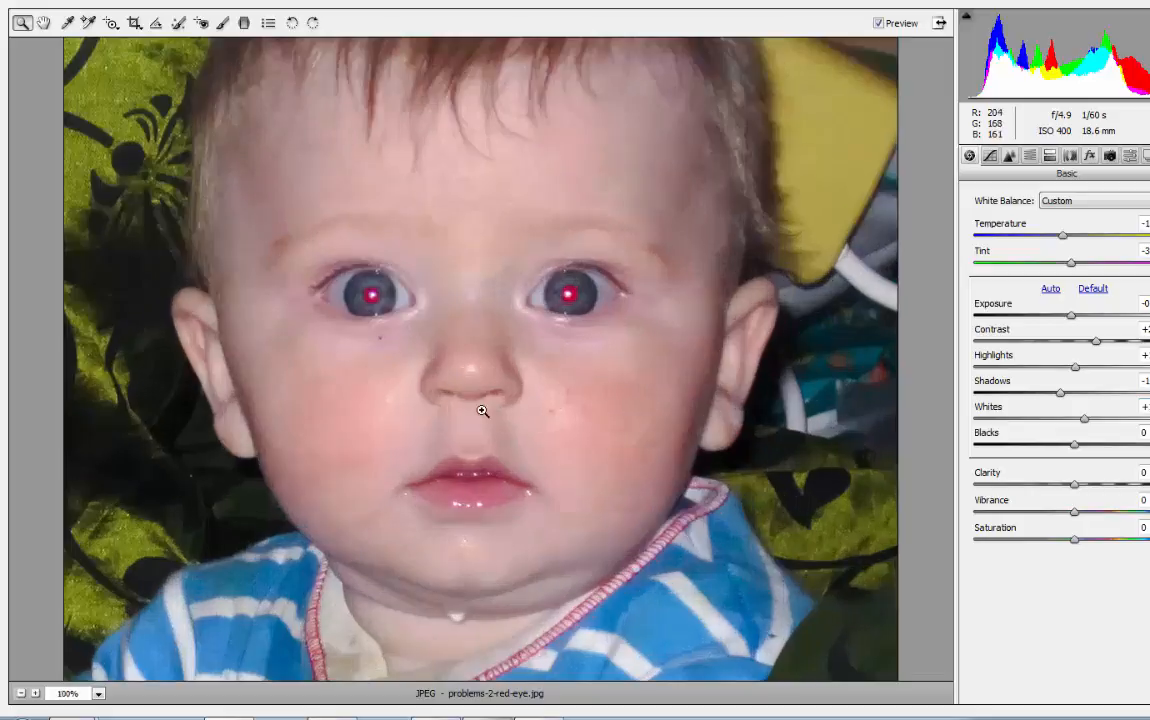
click(482, 411)
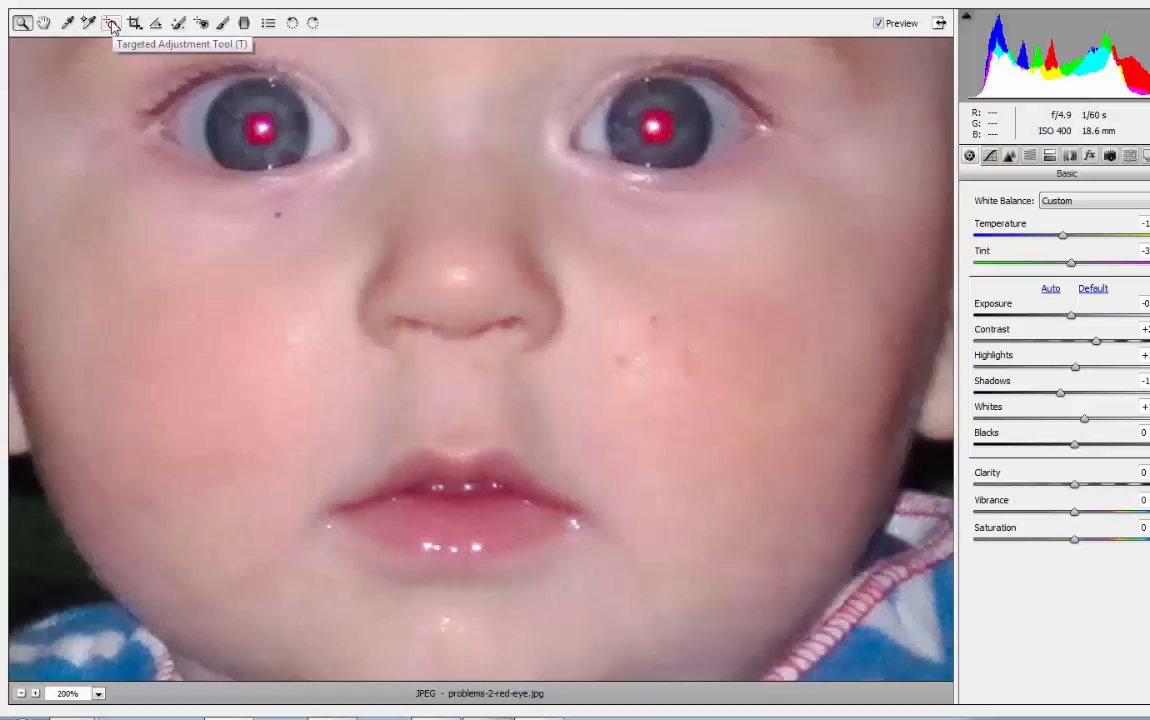
click(203, 24)
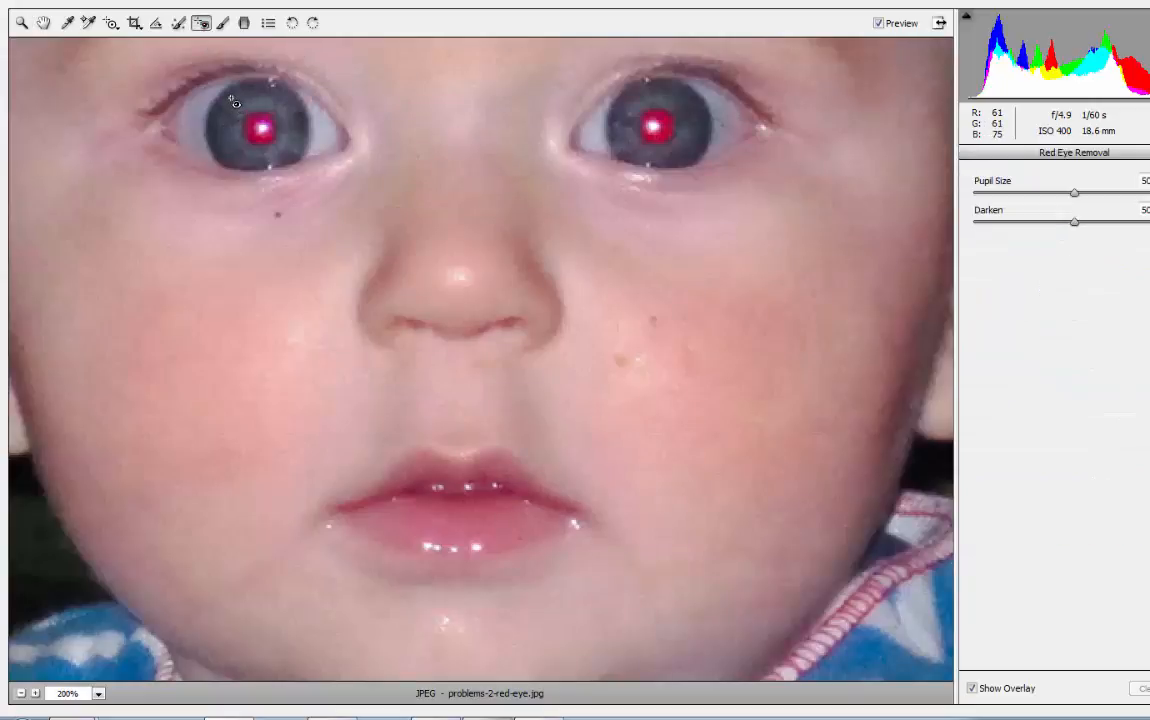
drag(228, 96, 308, 166)
drag(566, 84, 708, 158)
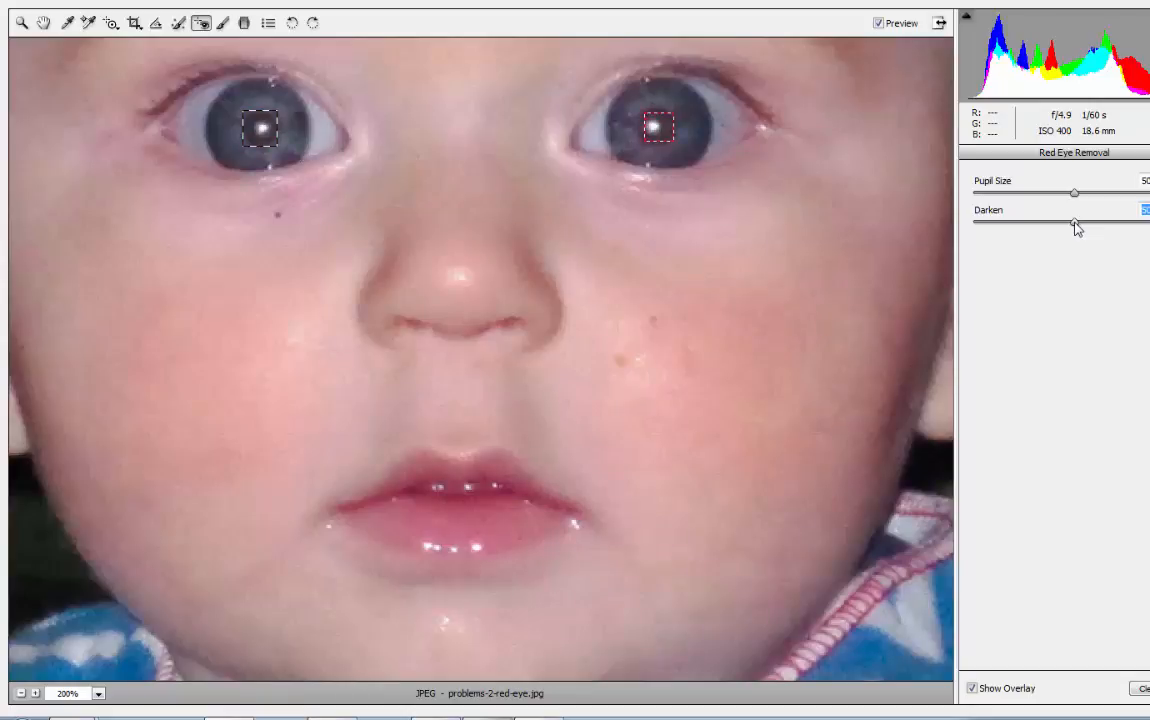
mouse_move(1076, 228)
mouse_down()
mouse_move(1047, 229)
mouse_move(1093, 235)
mouse_up()
mouse_move(1074, 193)
mouse_down()
mouse_move(1058, 198)
mouse_move(1092, 200)
mouse_move(1047, 205)
mouse_move(1111, 198)
mouse_move(1078, 199)
mouse_up()
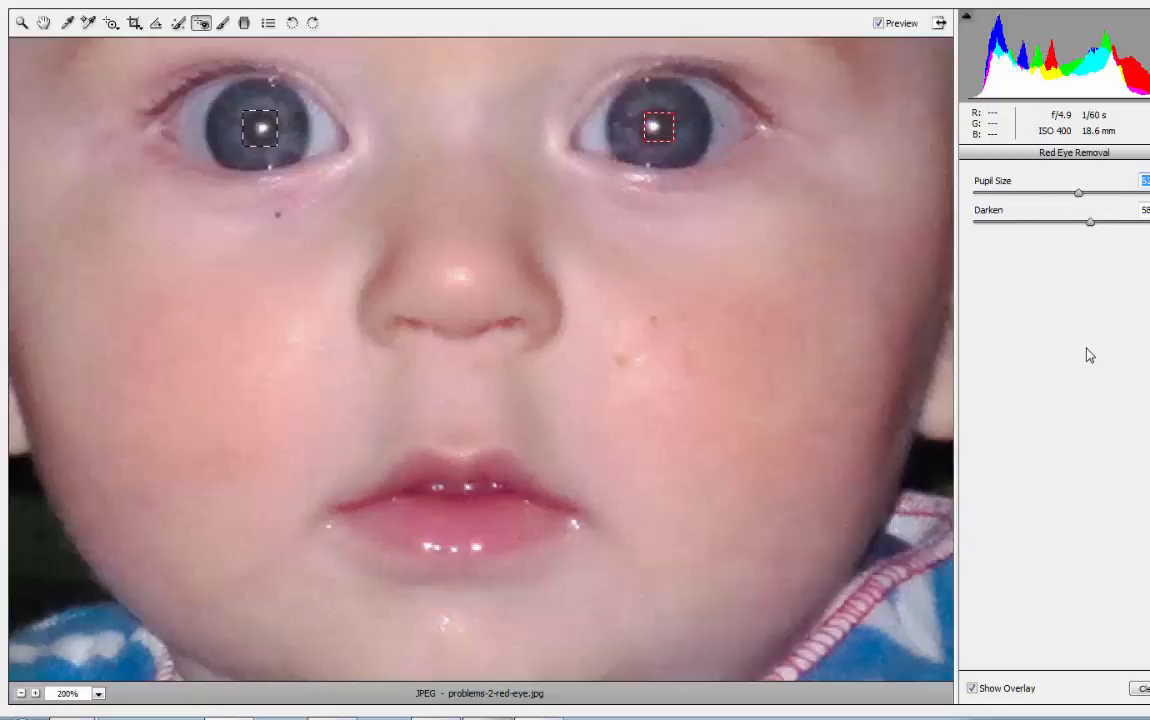